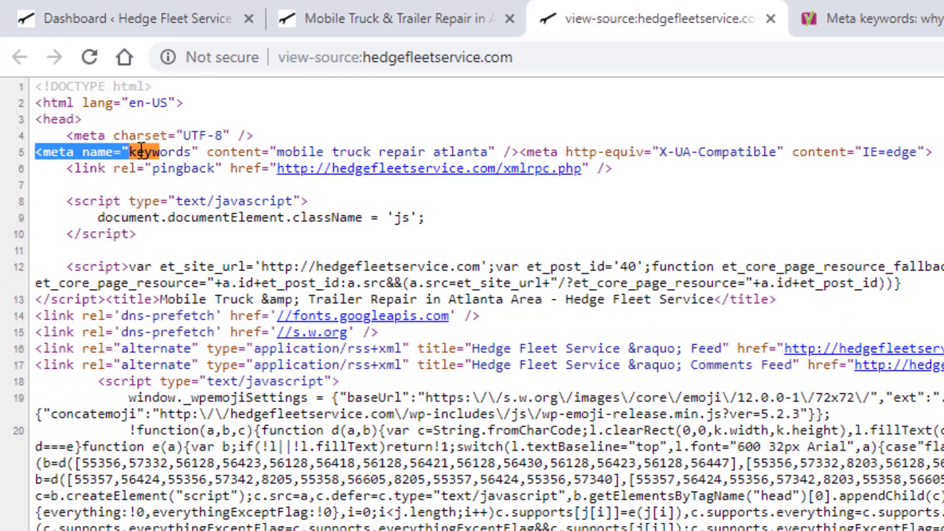
- Highlight the meta keywords tag in the homepage's page source
left_click_drag(141, 150, 538, 158)
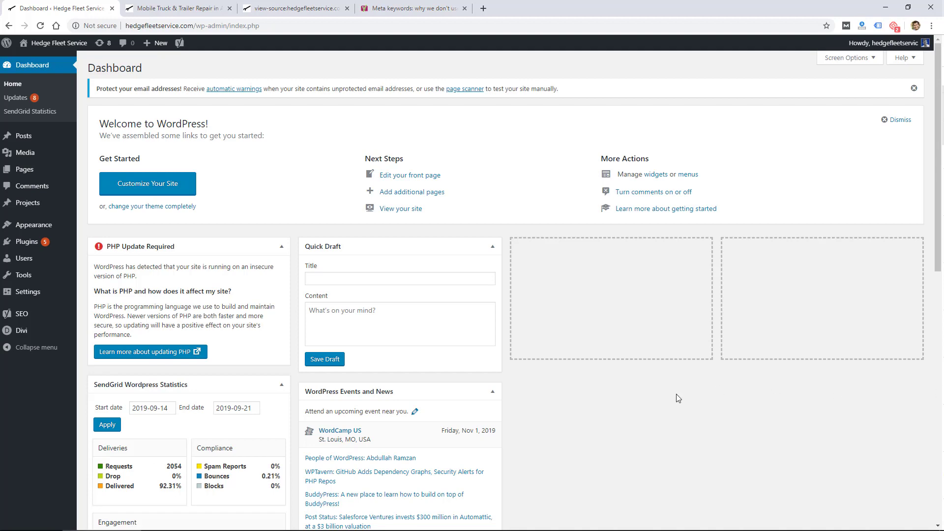
left_click(288, 8)
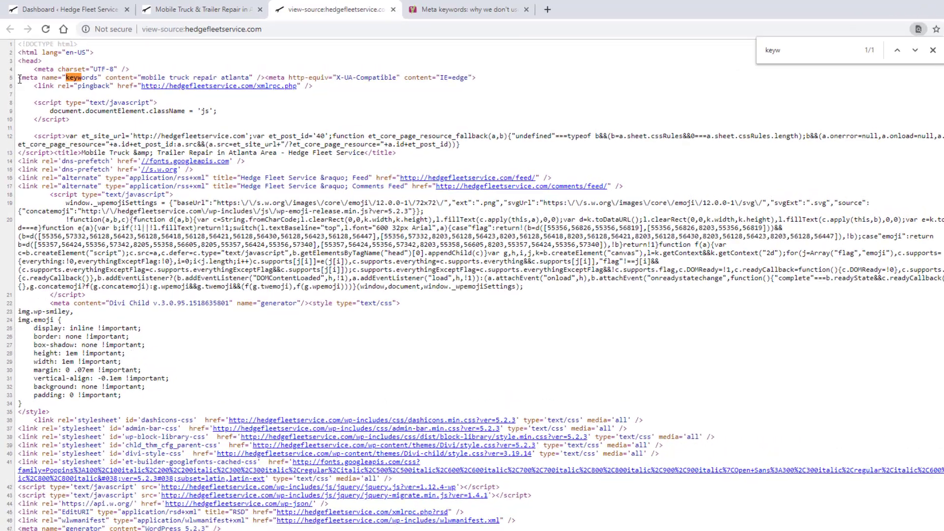
left_click_drag(17, 69, 50, 70)
left_click_drag(111, 152, 522, 158)
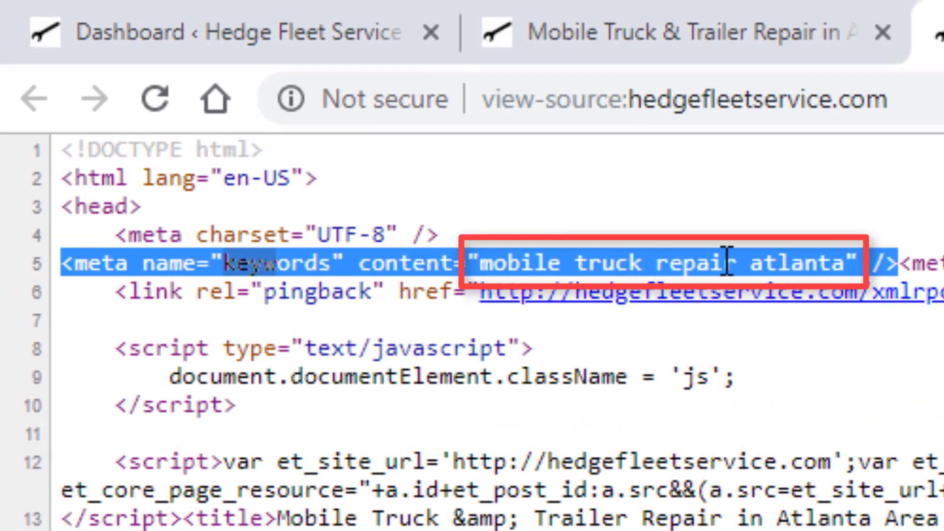
left_click(324, 14)
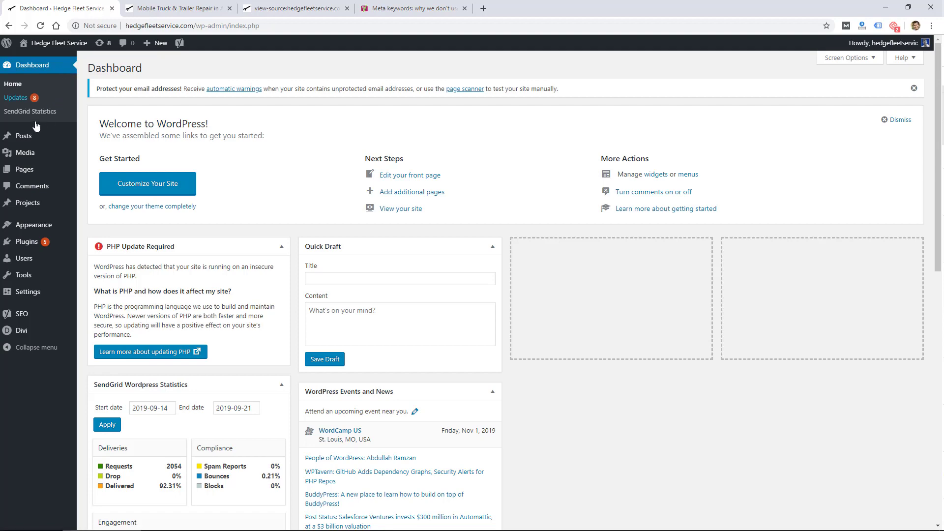
- In Divi Theme Options SEO, switch Enable meta keywords off and back on, then view Yoast's article
mouse_move(18, 325)
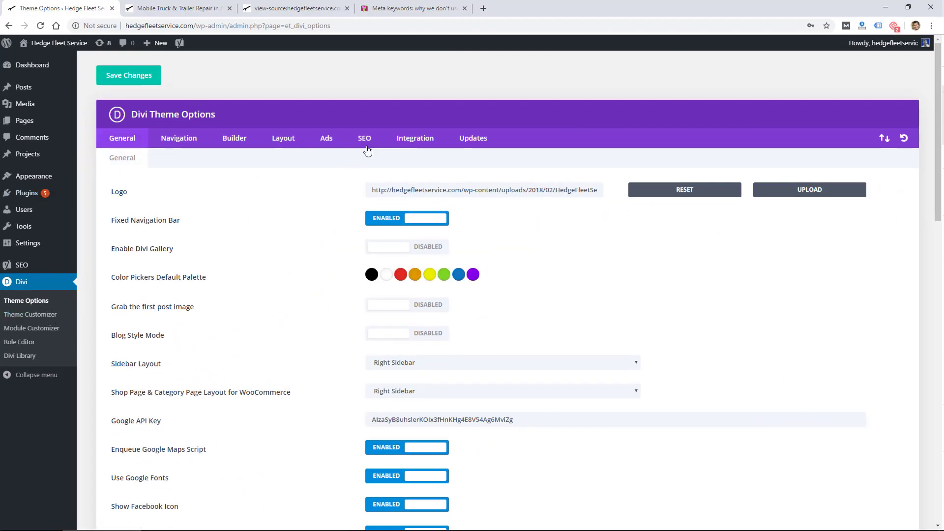
left_click(366, 148)
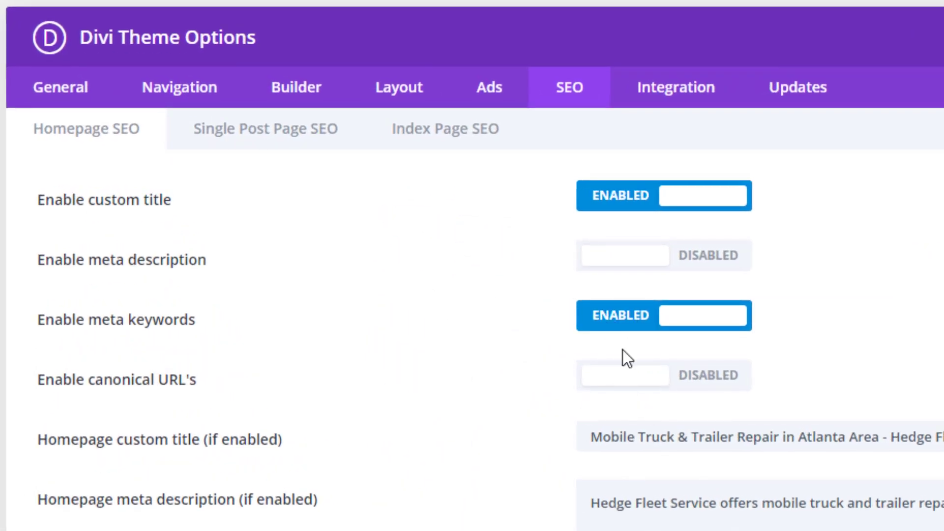
left_click(634, 319)
left_click(638, 325)
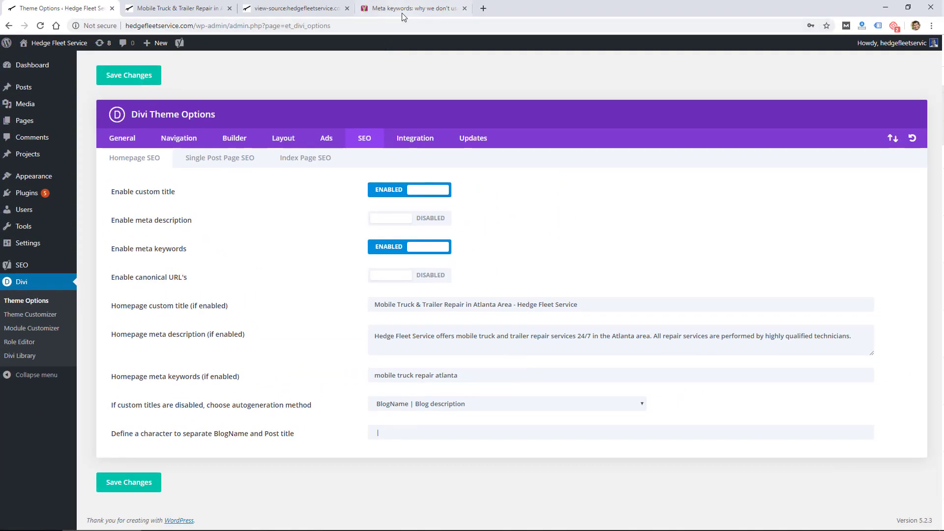
left_click(403, 10)
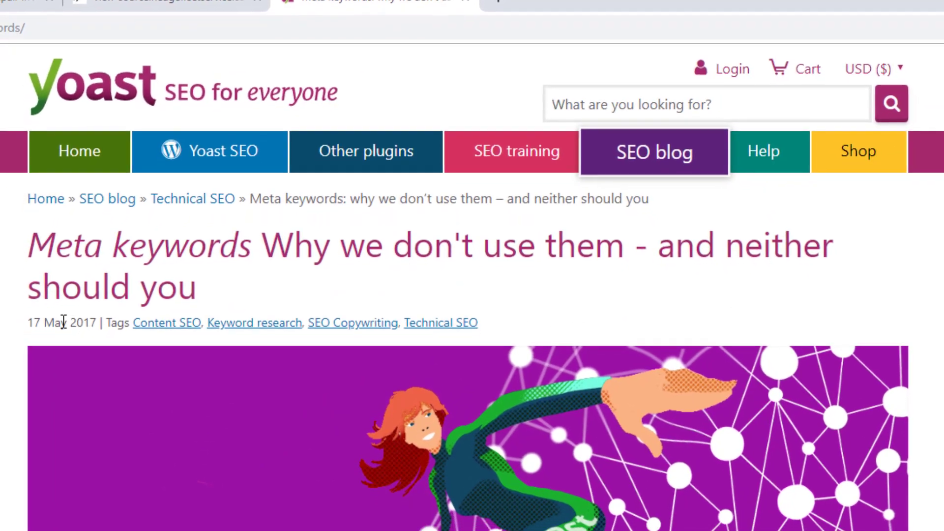
- Read through Yoast's article on why meta keywords are useless, then go back to Theme Options
scroll(4, 343, "down", 3)
scroll(7, 331, "up", 3)
scroll(6, 331, "down", 8)
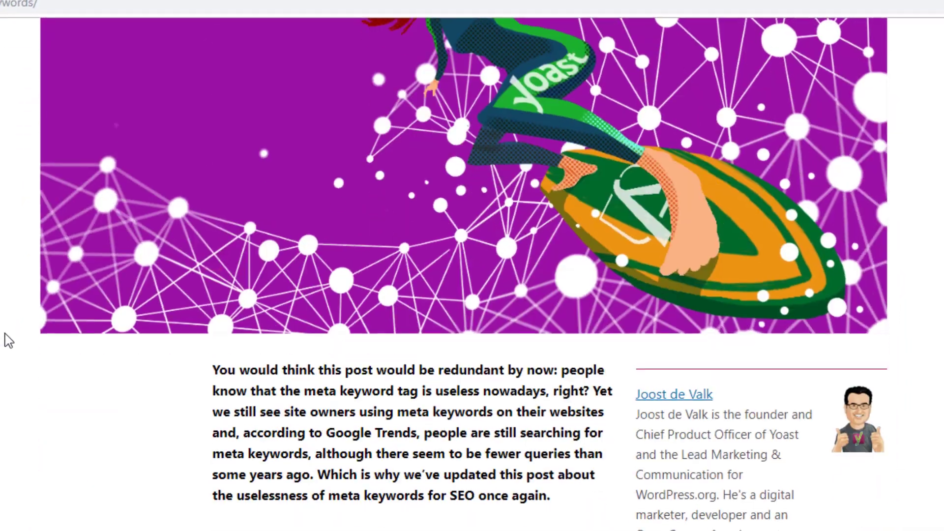
scroll(13, 323, "up", 8)
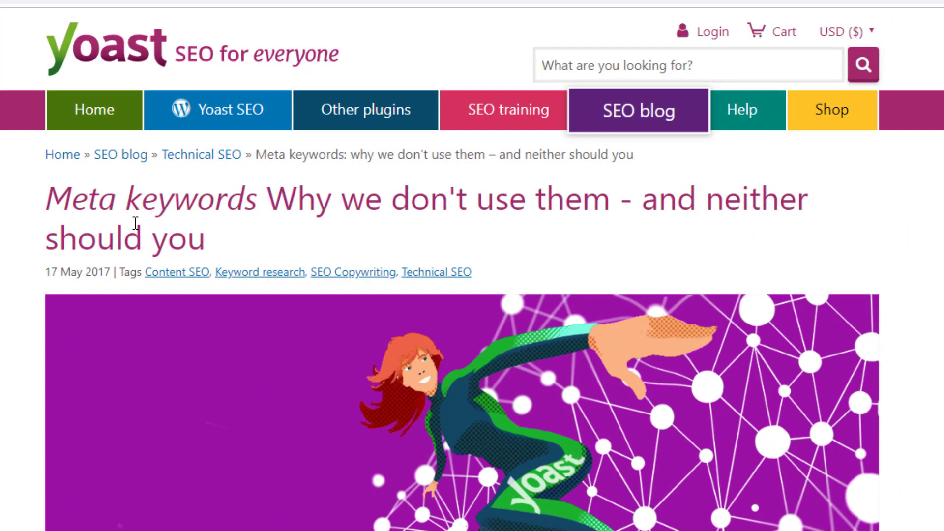
scroll(135, 223, "down", 20)
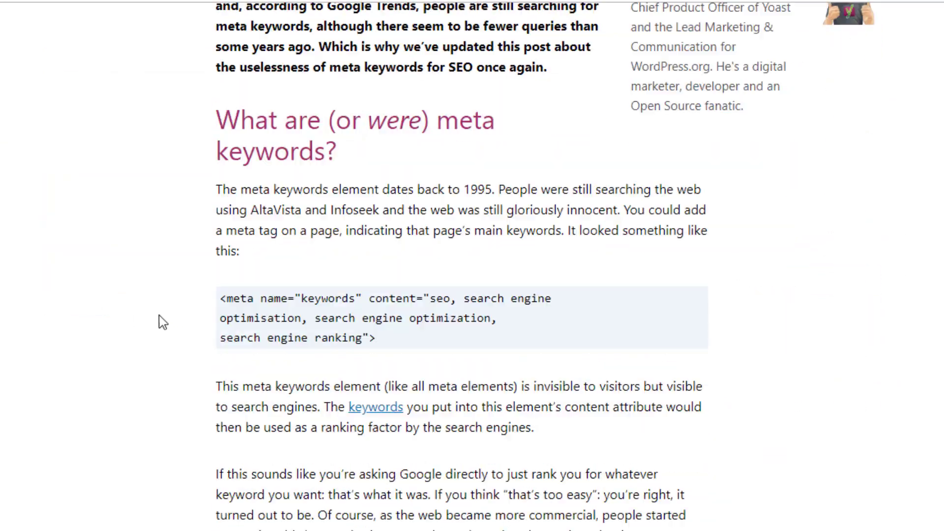
scroll(177, 187, "down", 2)
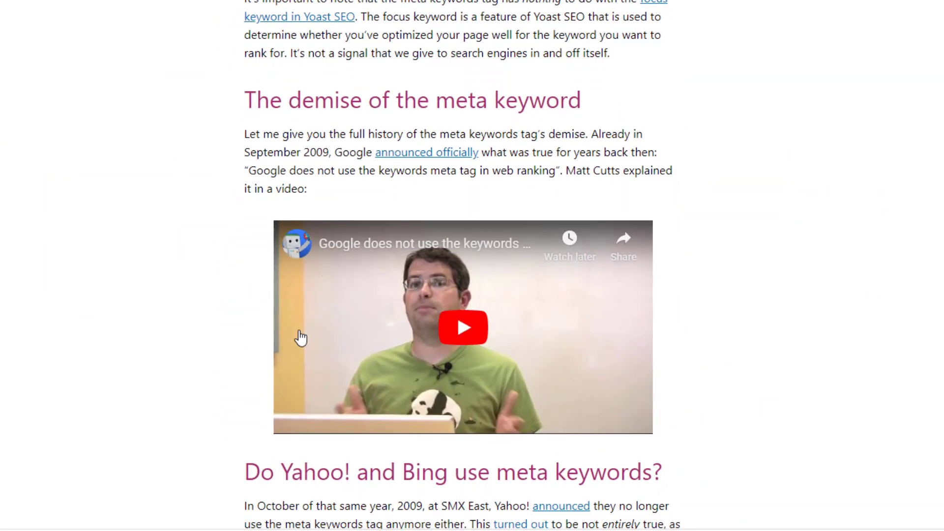
scroll(208, 310, "down", 2)
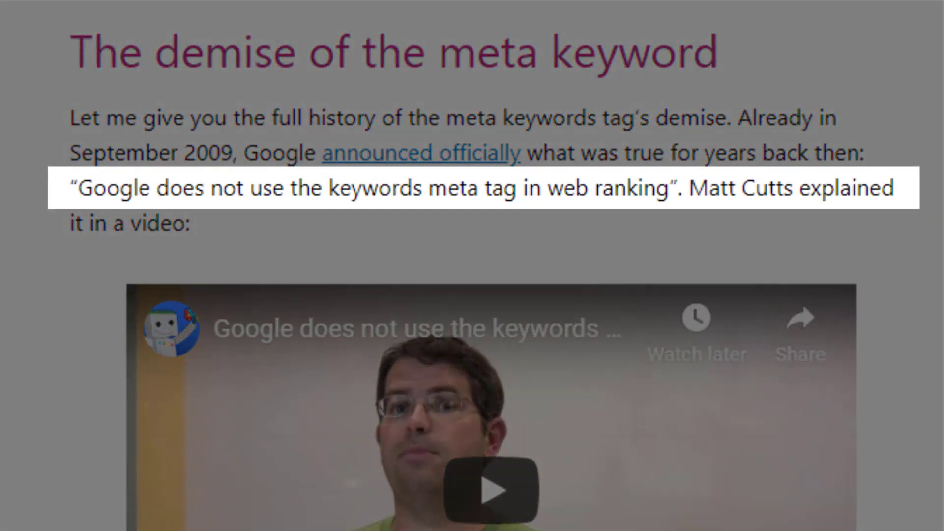
scroll(473, 266, "down", 7)
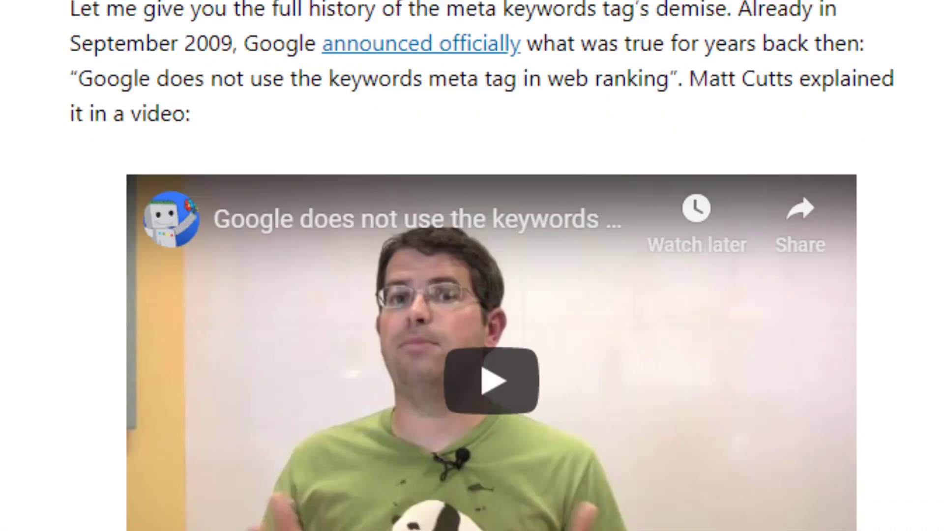
scroll(472, 266, "down", 6)
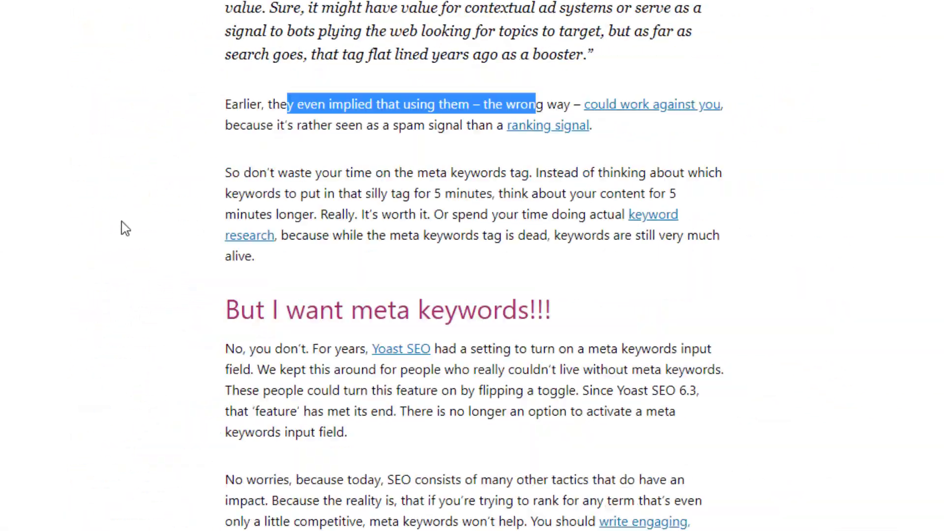
left_click(64, 9)
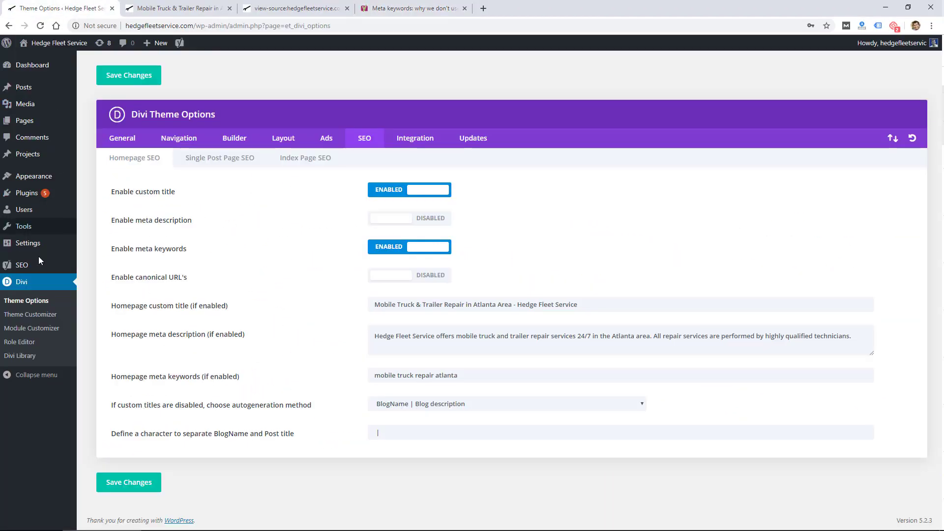
- Check the Yoast SEO General dashboard, showing zero problems, then view the live homepage
mouse_move(30, 271)
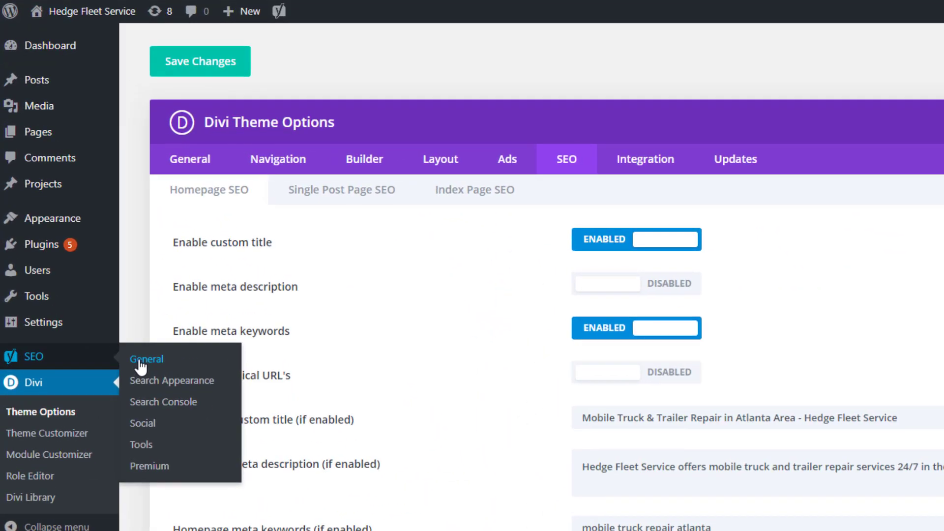
left_click(145, 359)
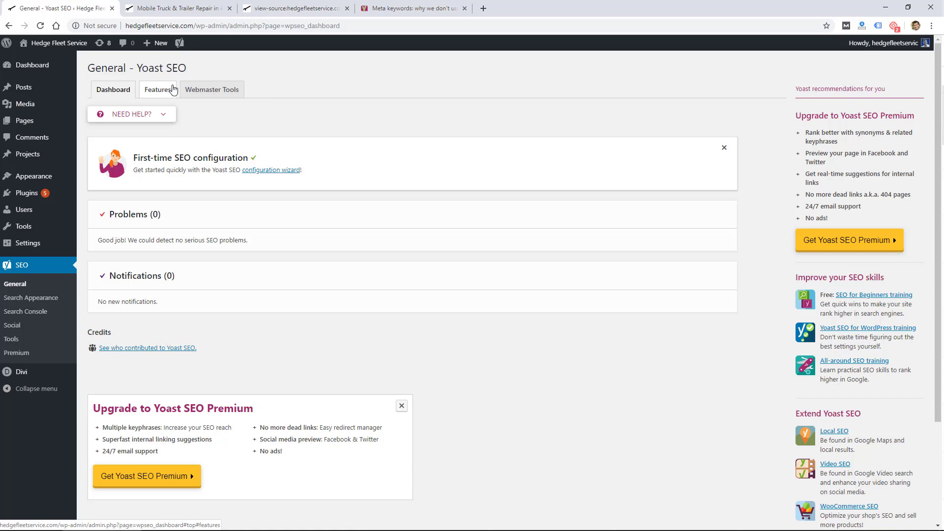
left_click(170, 8)
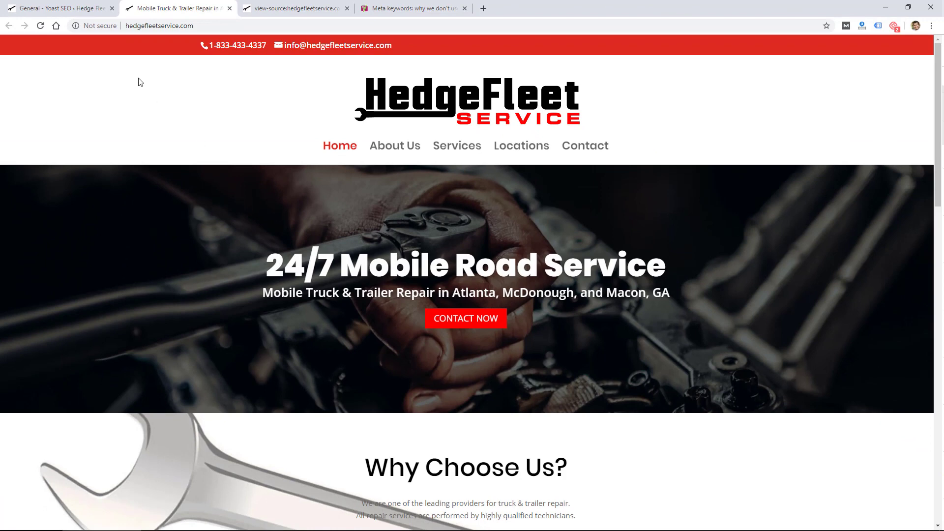
- In Divi Theme Options SEO, select the homepage custom title 'Mobile Truck & Trailer Repair in Atlanta Area'
left_click(59, 9)
mouse_move(29, 373)
left_click(83, 375)
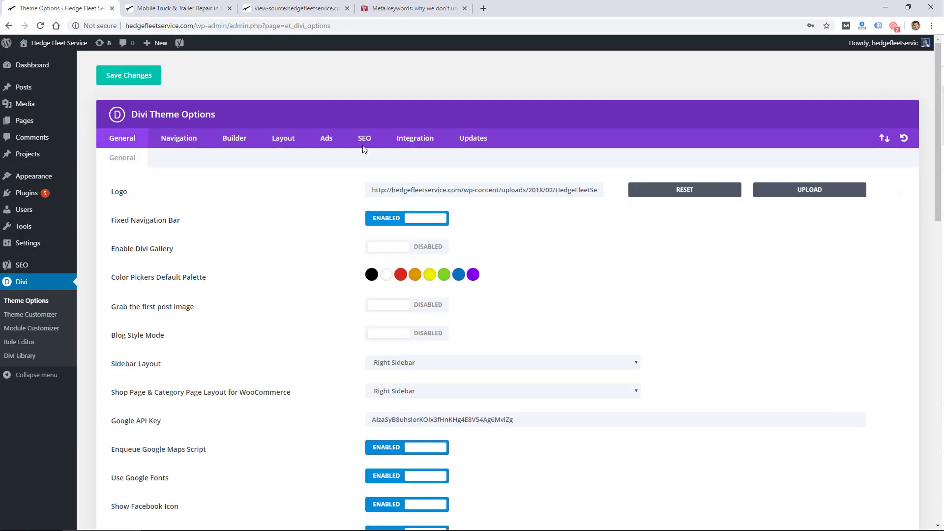
left_click(364, 143)
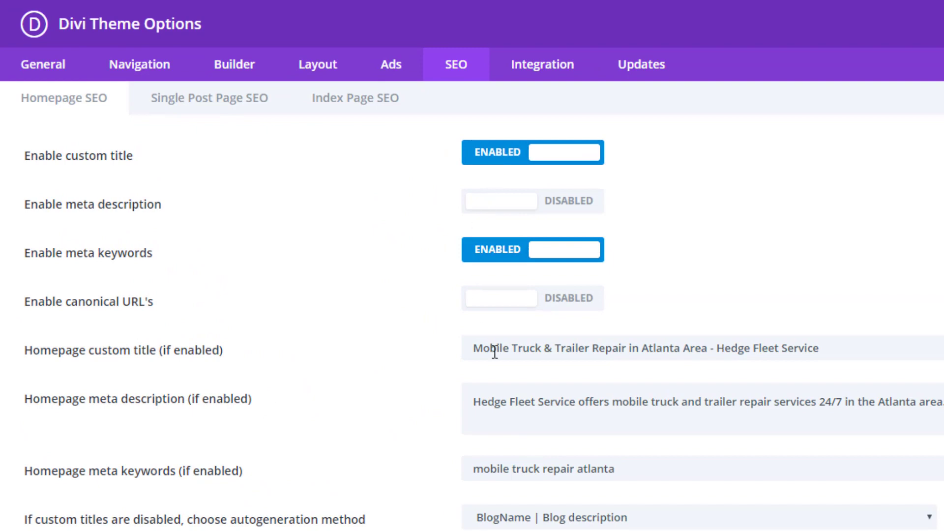
left_click_drag(834, 347, 456, 372)
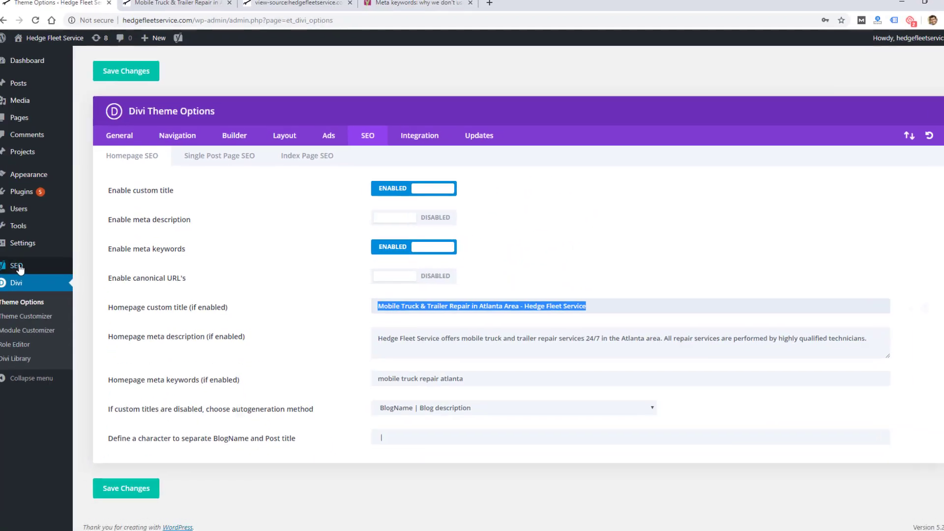
- Go to Pages > All Pages
mouse_move(24, 267)
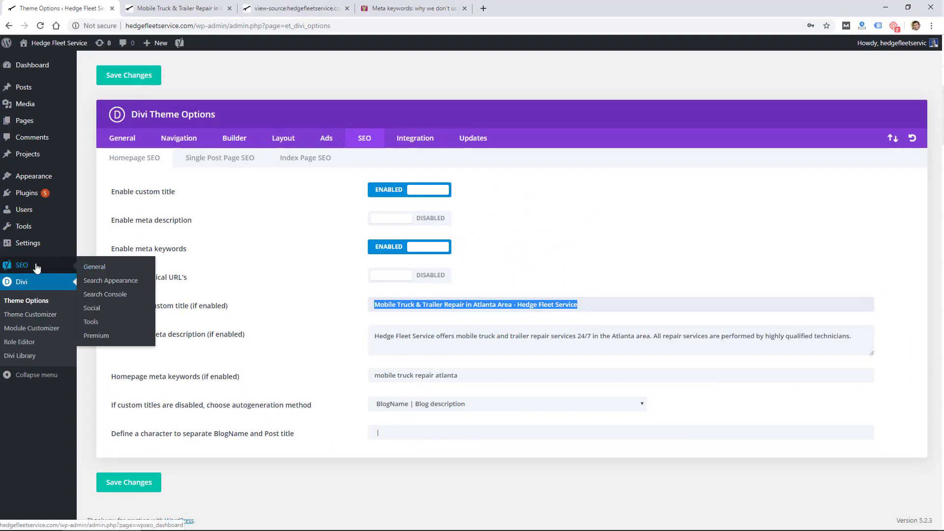
mouse_move(29, 121)
left_click(98, 123)
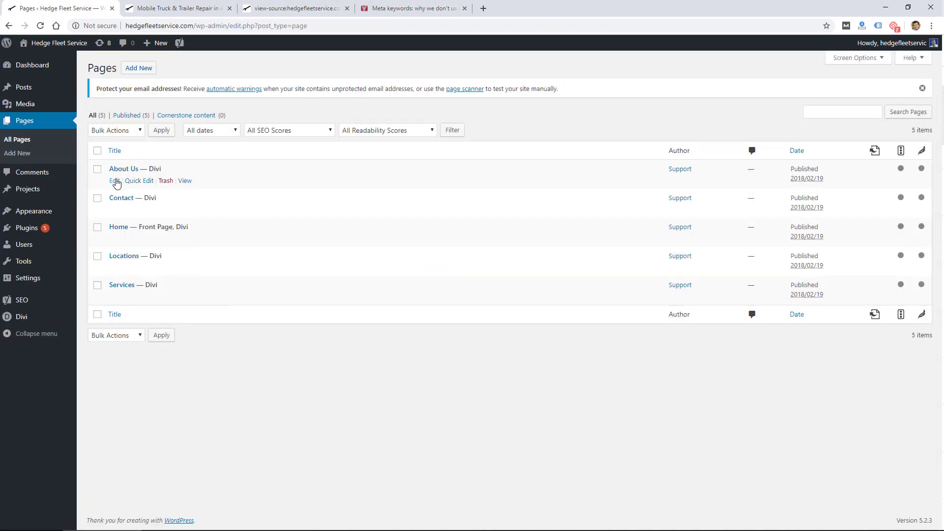
- Open the About Us page's Yoast snippet to find its empty meta description, then view the homepage
left_click(113, 182)
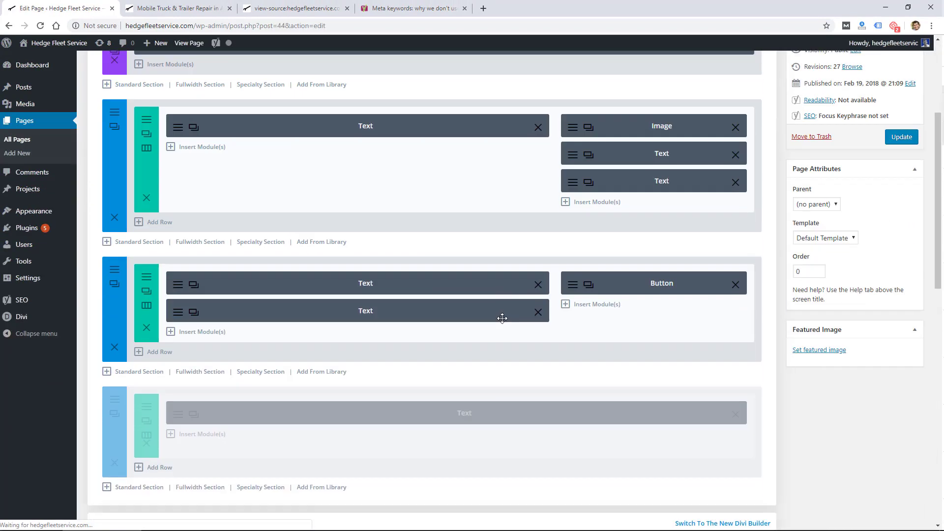
scroll(502, 318, "down", 8)
left_click(161, 364)
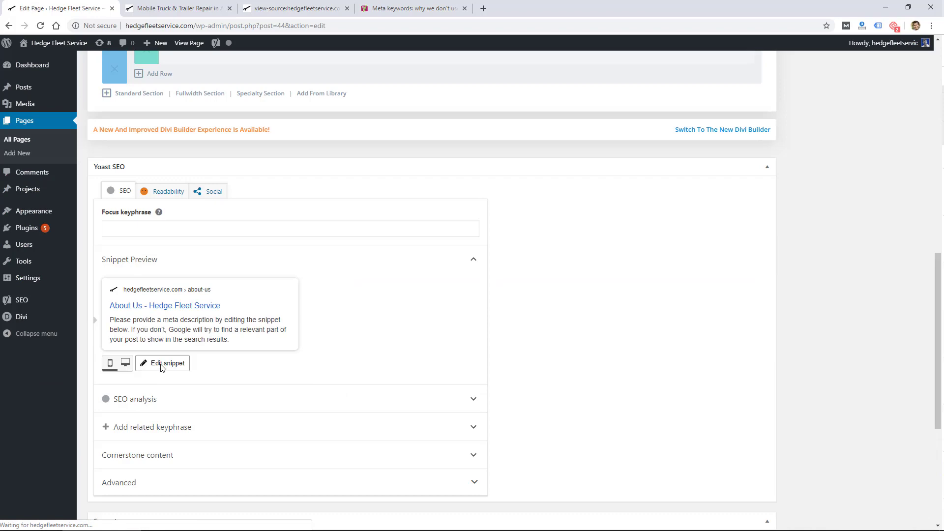
scroll(159, 375, "down", 1)
scroll(160, 376, "down", 1)
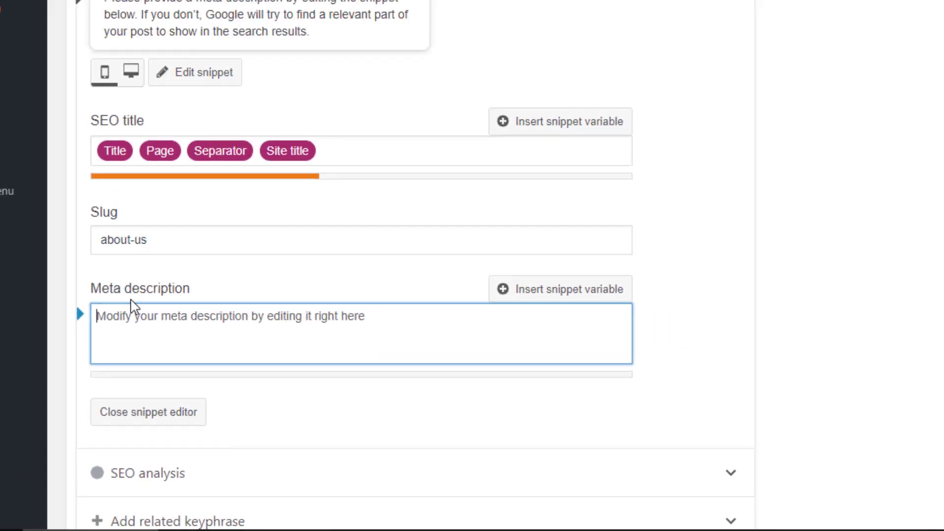
key("ctrl+Tab")
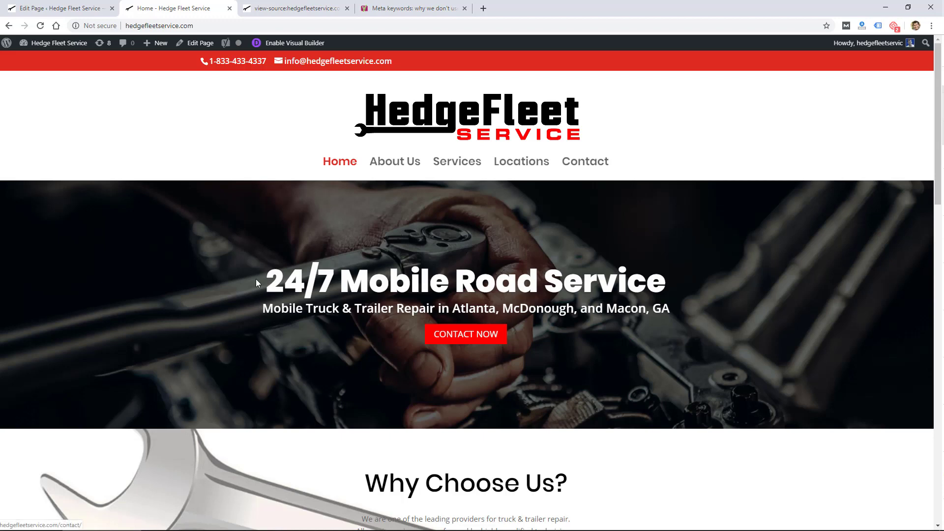
- Highlight the '24/7 Mobile Road Service' heading, then view its h1 tag in the page source
left_click_drag(265, 283, 667, 281)
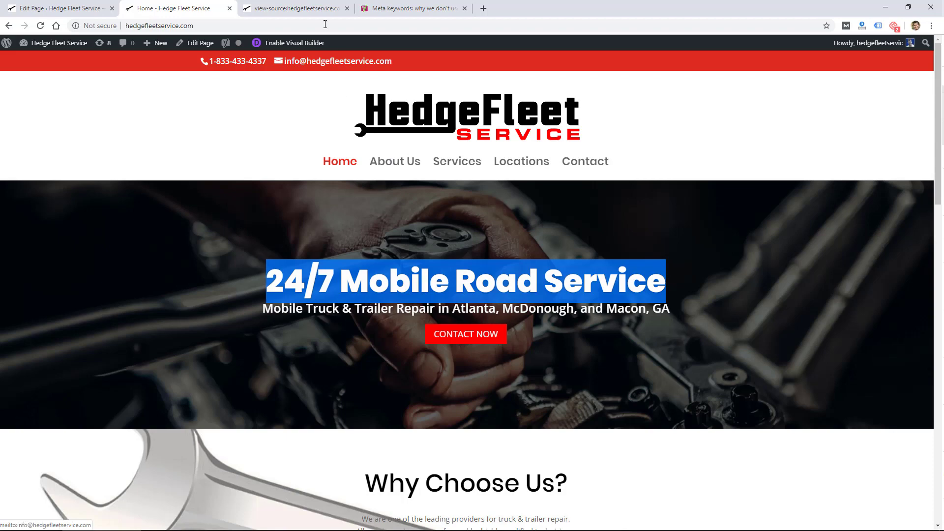
left_click(315, 8)
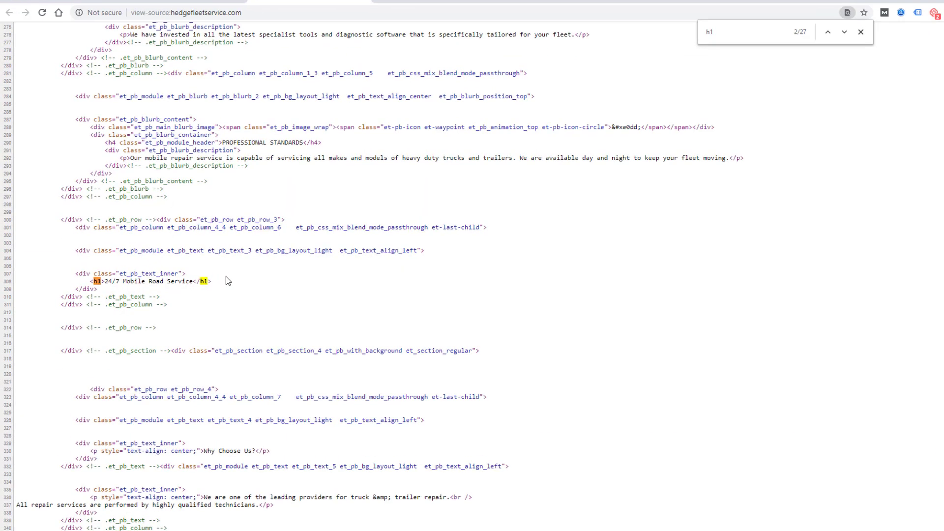
left_click_drag(203, 283, 160, 284)
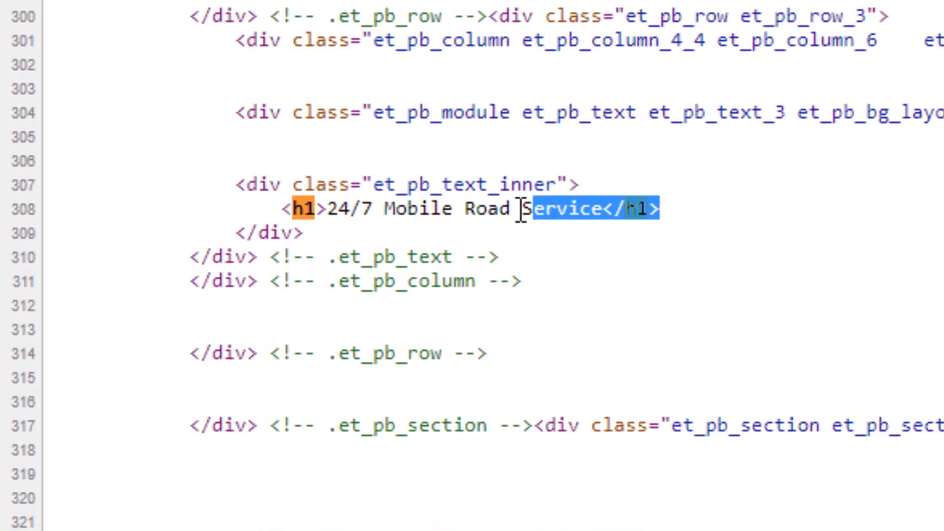
left_click_drag(522, 212, 248, 217)
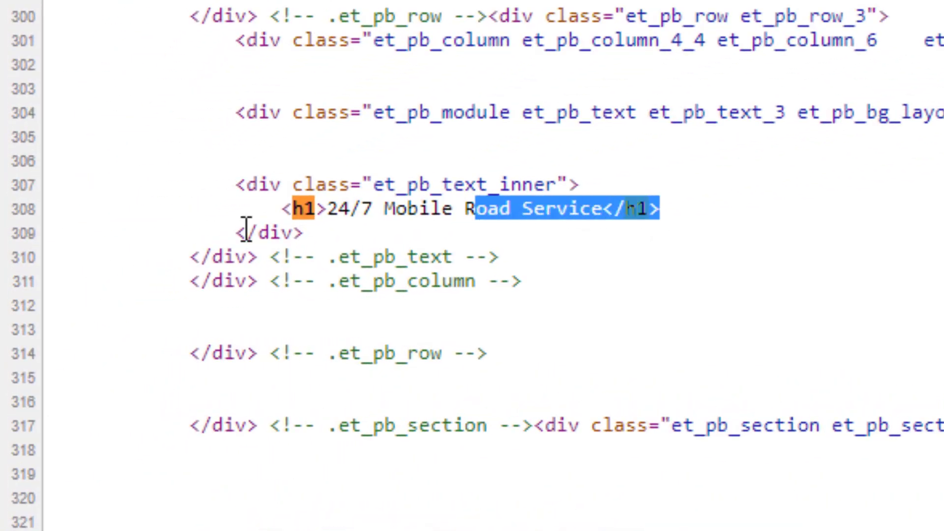
left_click(249, 214)
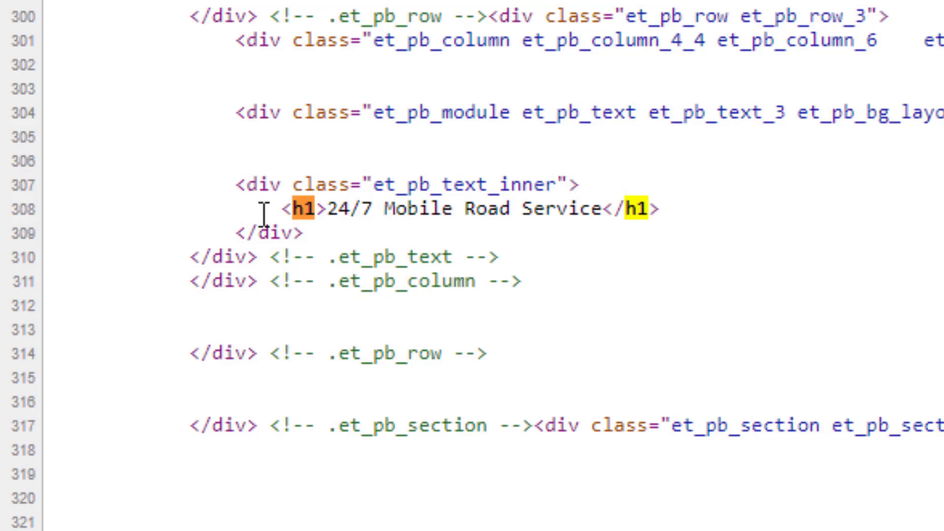
left_click_drag(281, 211, 663, 214)
left_click(698, 212)
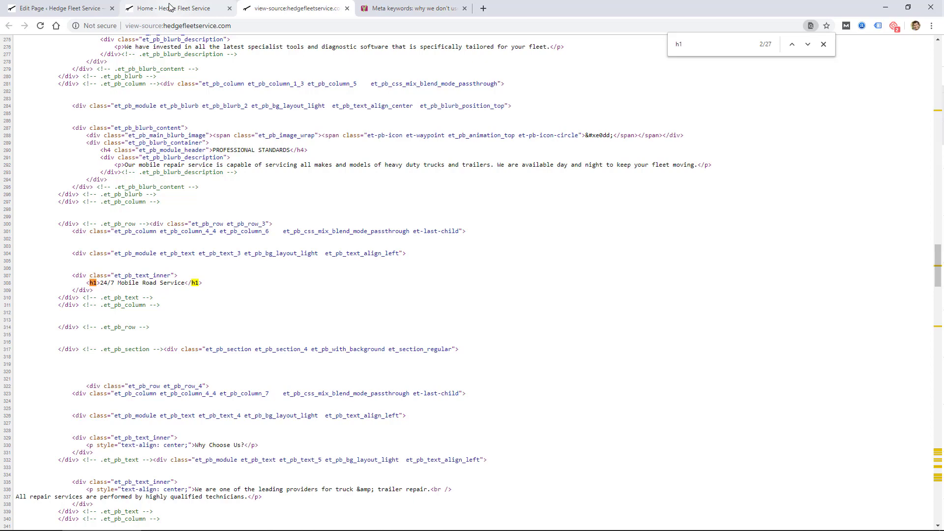
- On the live homepage, highlight the truck and trailer repair subtitle and the Why Choose Us? heading
left_click(169, 7)
left_click_drag(263, 310, 671, 310)
scroll(559, 391, "down", 2)
left_click_drag(559, 391, 367, 393)
scroll(308, 338, "up", 2)
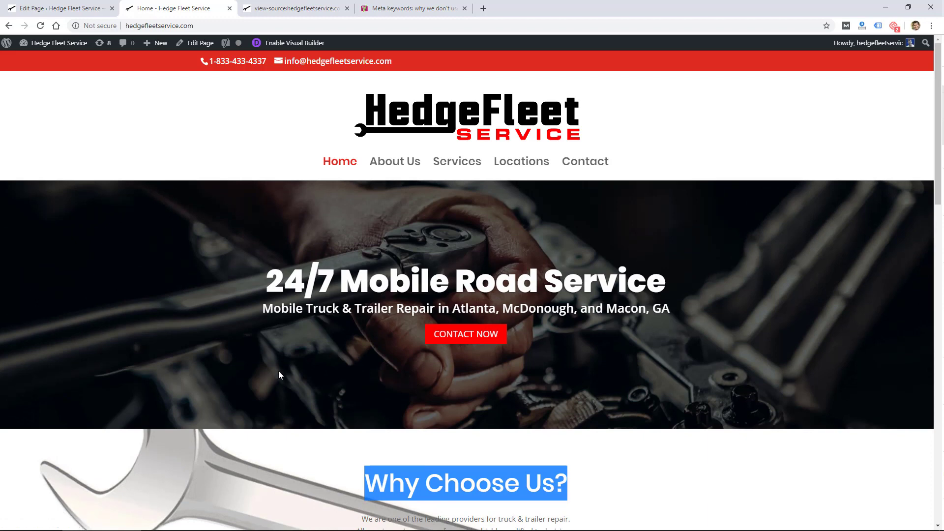
- Highlight the intro paragraph under Why Choose Us? and the heading again, then scroll the page
scroll(139, 320, "down", 2)
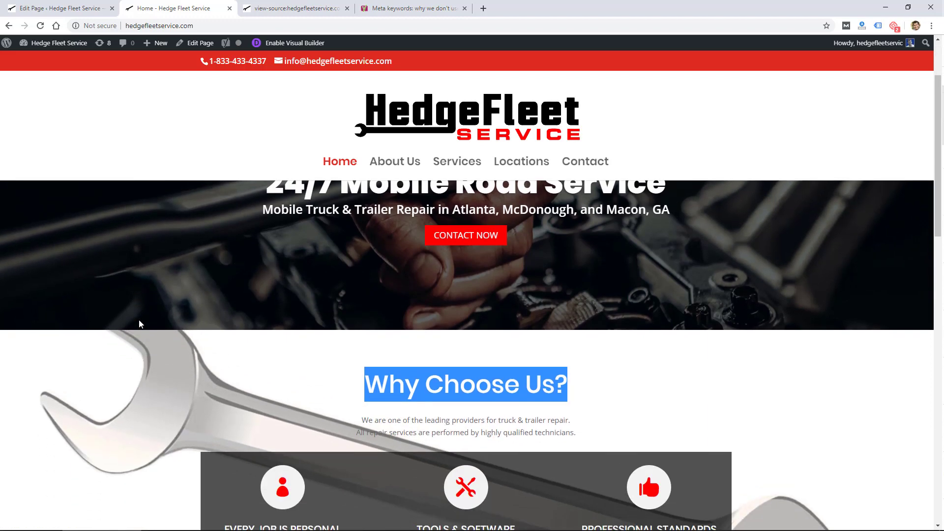
scroll(139, 323, "down", 3)
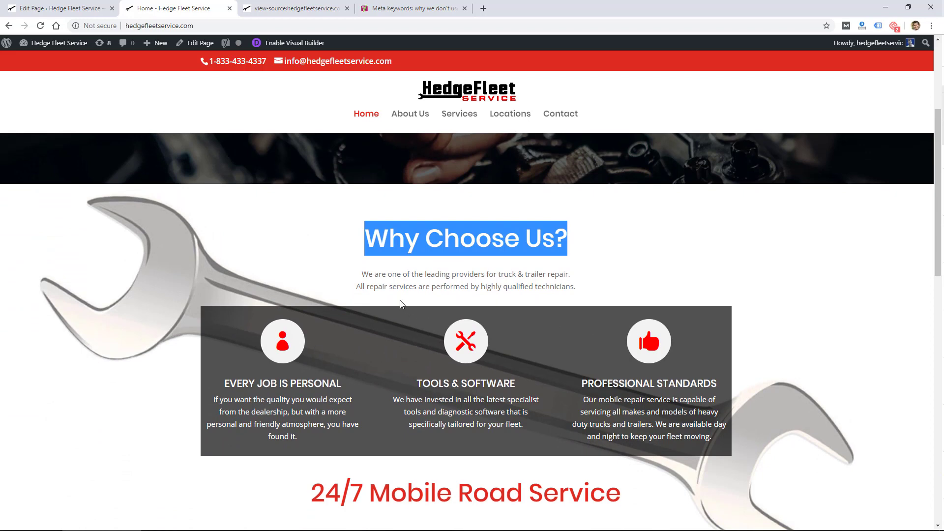
left_click_drag(361, 274, 580, 289)
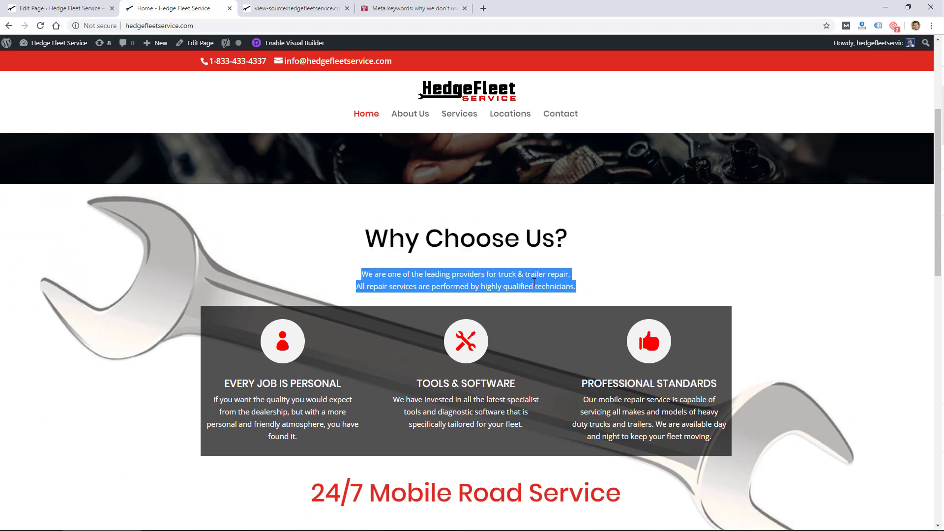
left_click(364, 274)
left_click_drag(365, 239, 570, 241)
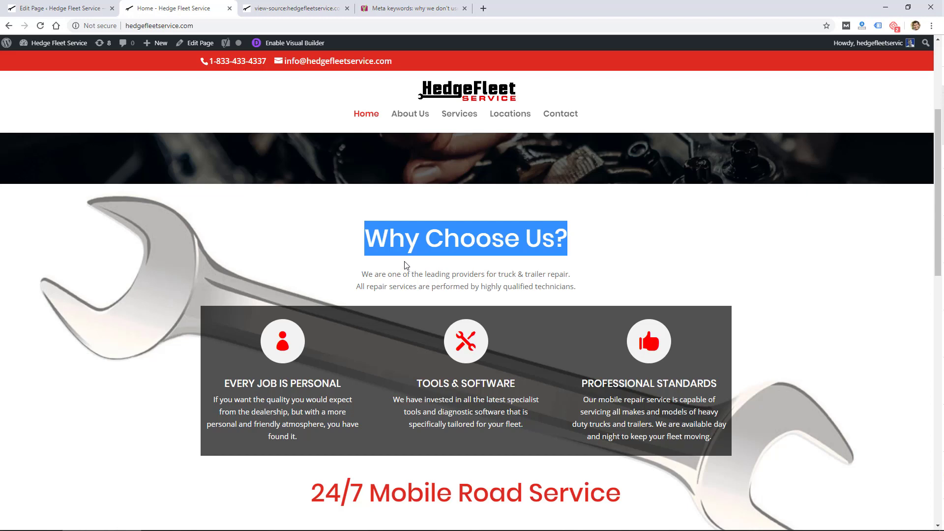
left_click(360, 275)
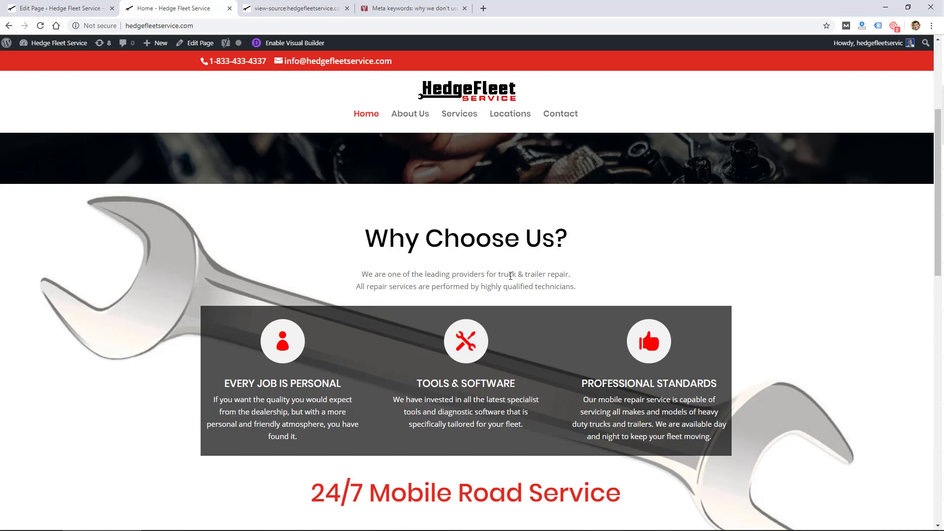
left_click_drag(499, 274, 571, 274)
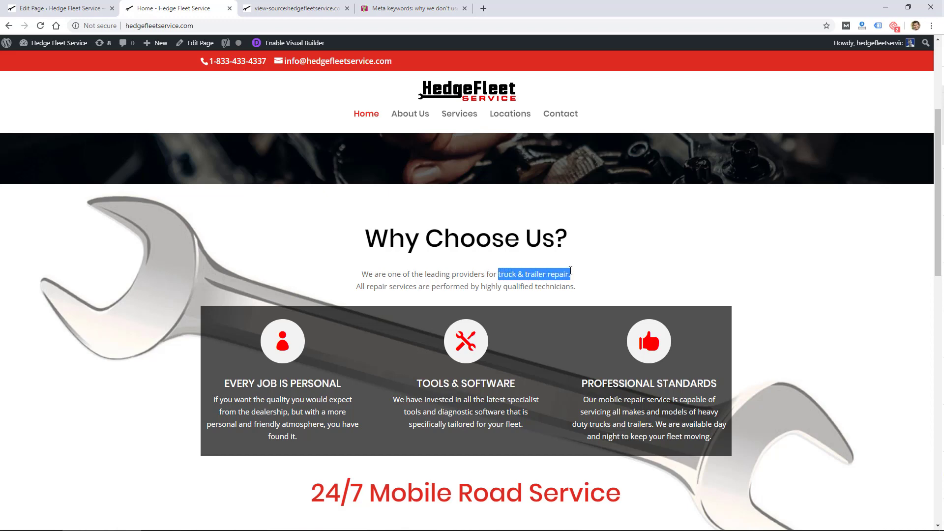
scroll(559, 274, "down", 2)
scroll(560, 274, "down", 3)
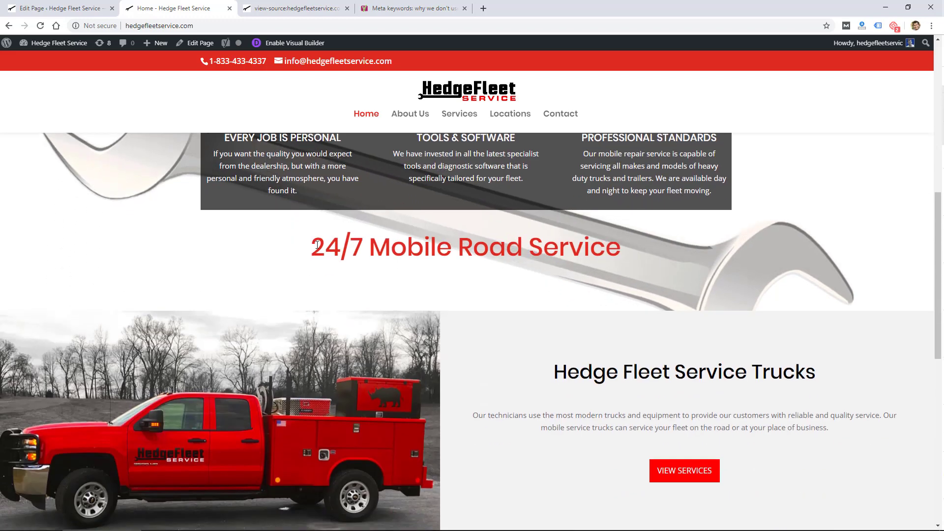
scroll(586, 264, "down", 2)
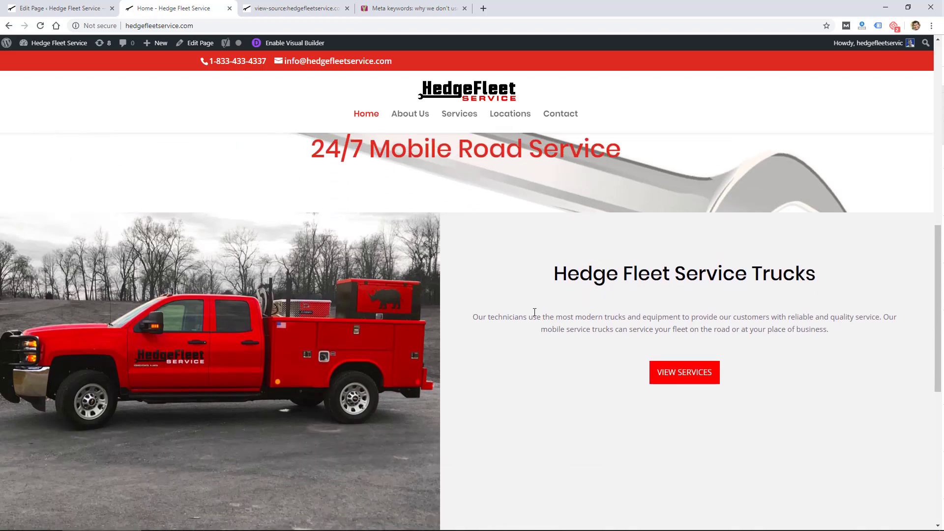
scroll(533, 311, "down", 6)
scroll(635, 366, "up", 10)
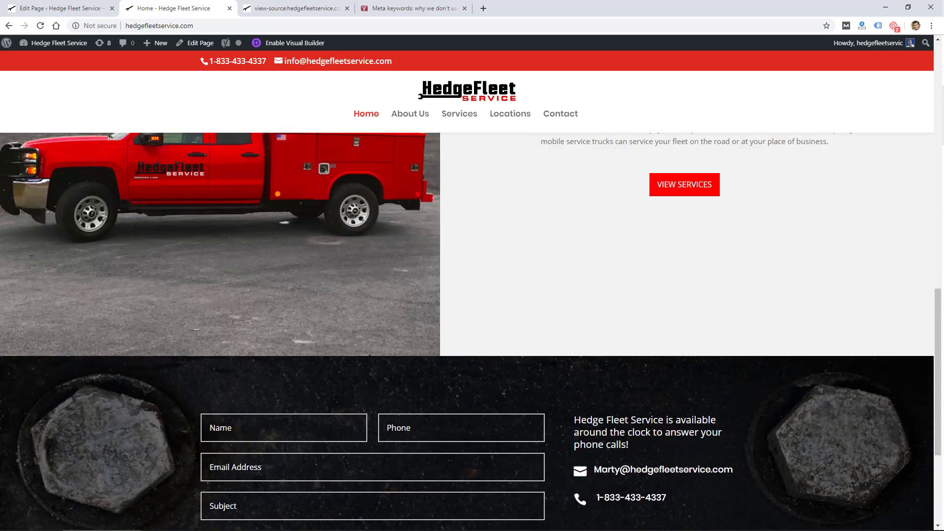
scroll(635, 365, "up", 8)
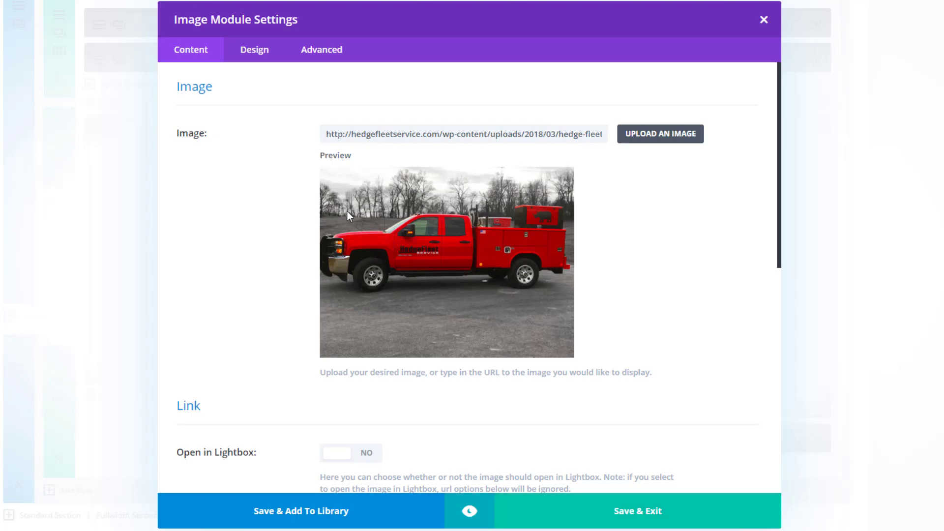
- Select the file name hedge-fleet-service-trucks.jpg in the Image URL field
left_click_drag(562, 139, 604, 139)
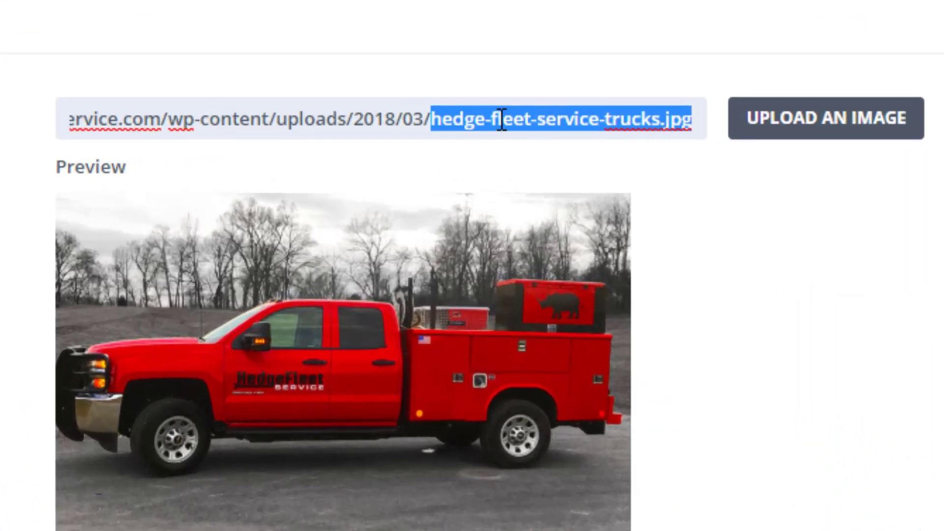
left_click(576, 121)
left_click_drag(432, 118, 699, 118)
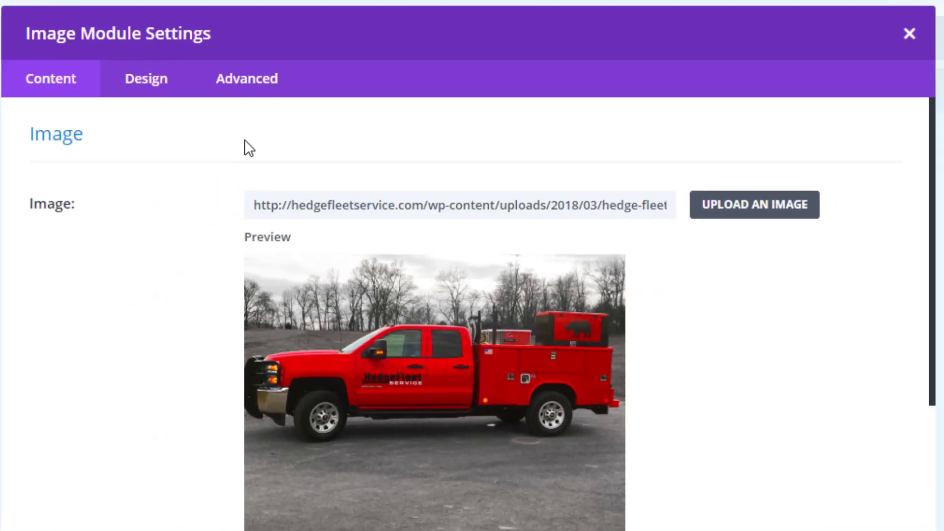
- Set the truck image's Image Alternative Text under Advanced > Attributes to 'Atlanta Truck Fleet Service'
left_click(248, 83)
scroll(175, 449, "down", 1)
scroll(176, 449, "down", 10)
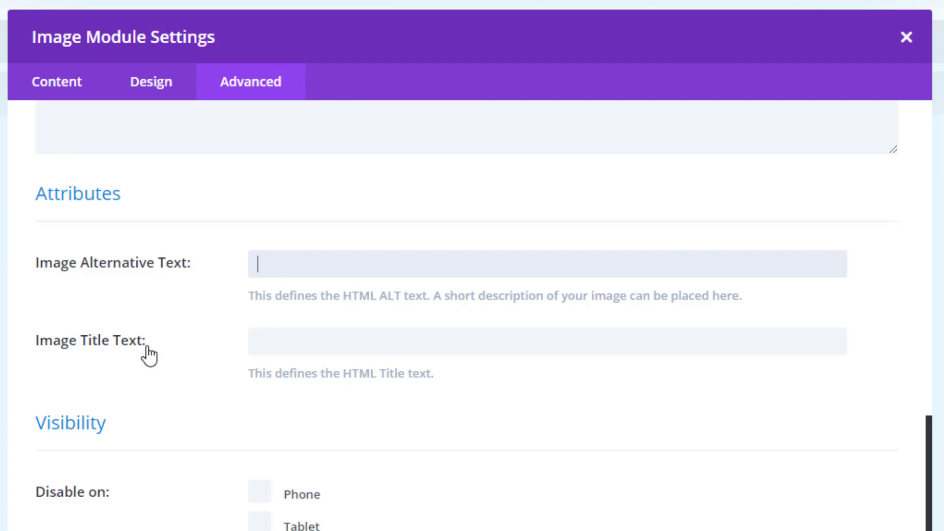
left_click(325, 352)
left_click(311, 266)
type("Atlanta Truck Fleet Service")
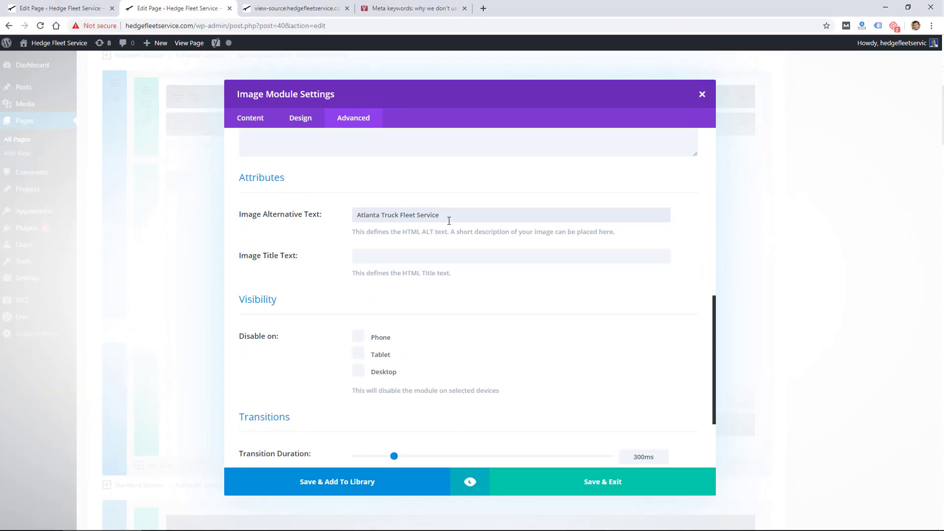
scroll(529, 254, "up", 6)
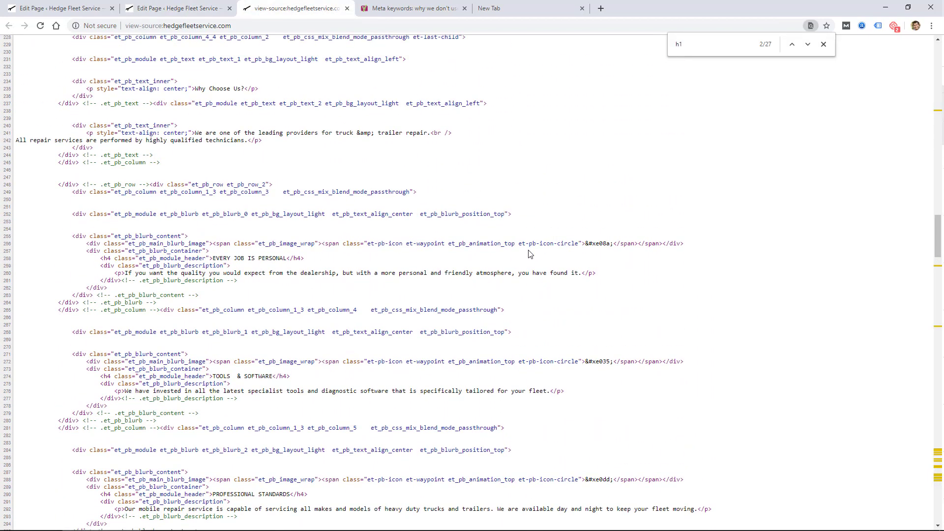
scroll(529, 253, "up", 2)
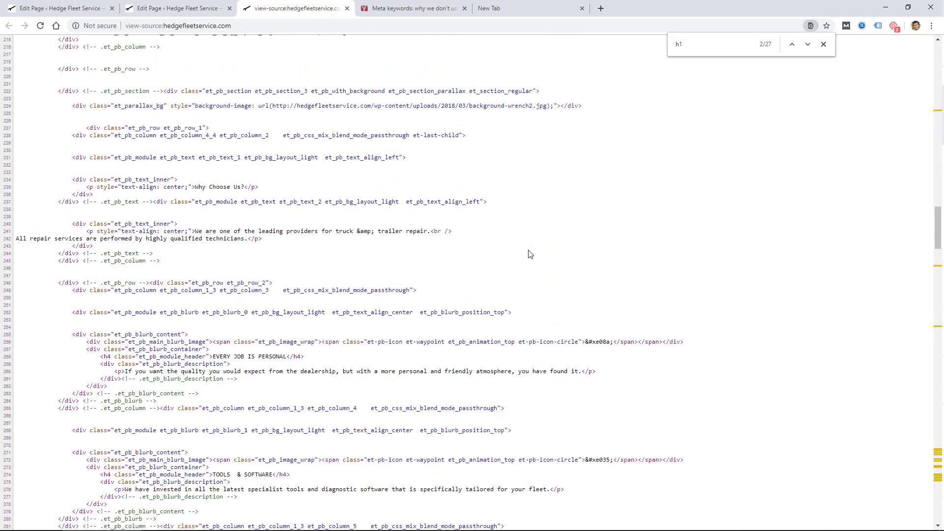
scroll(529, 254, "up", 2)
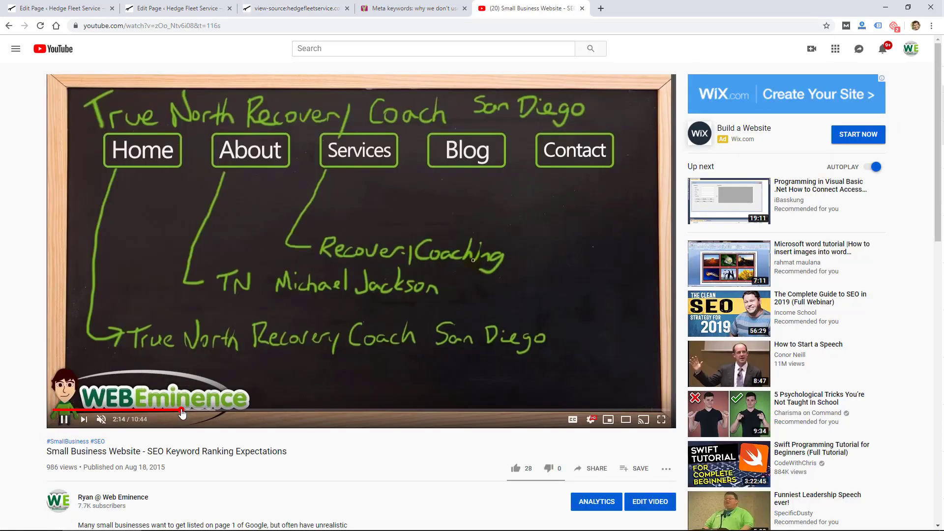
- Bring up the playback bar of the 'SEO Keyword Ranking Expectations' video, now at about 4:09 of 10:44
mouse_move(288, 418)
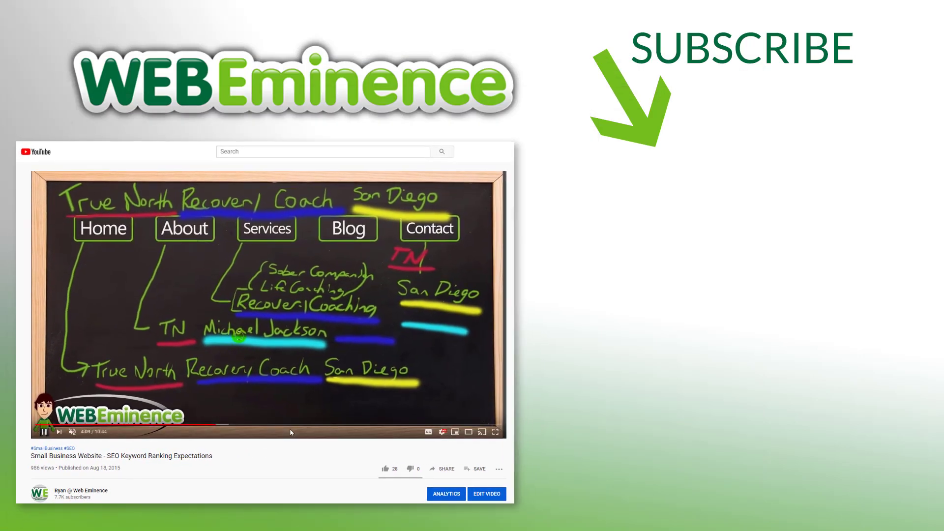
- Skip the video to 7:08, then to 8:40, where the Blog section's post ideas appear
left_click(346, 430)
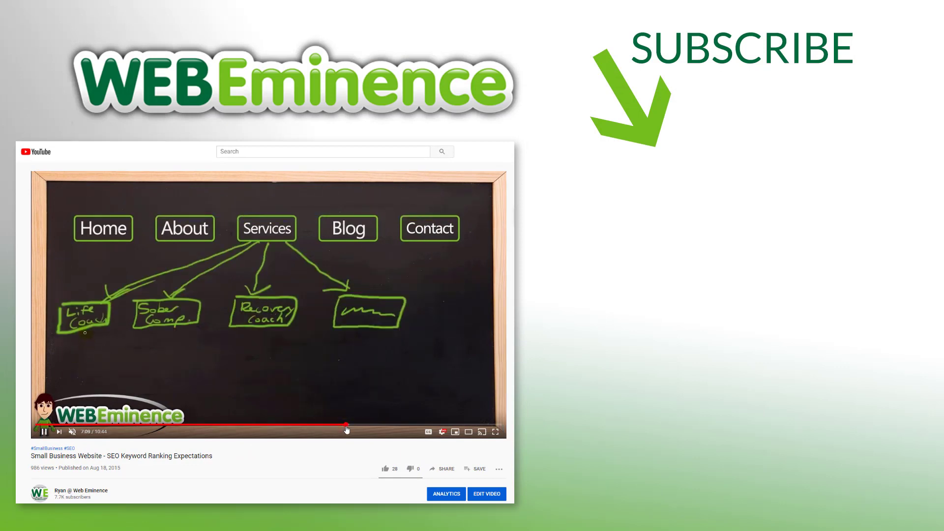
left_click(412, 425)
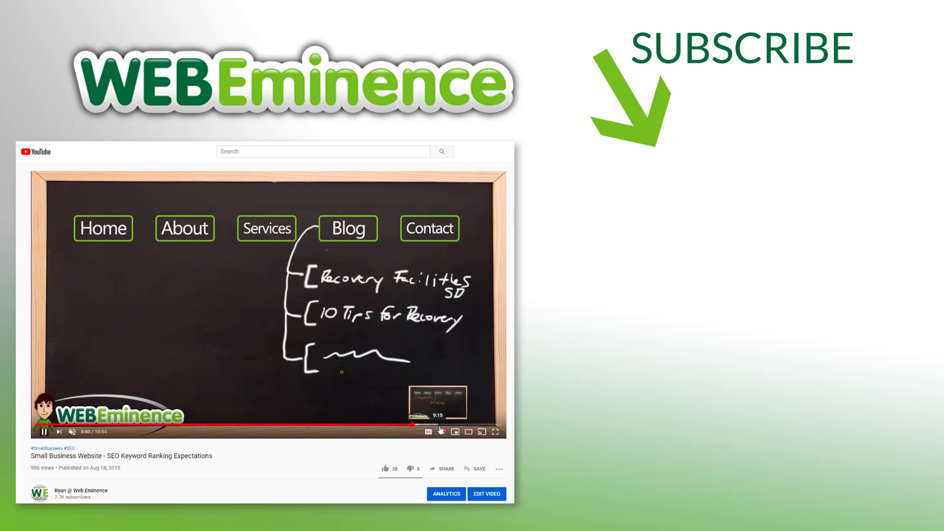